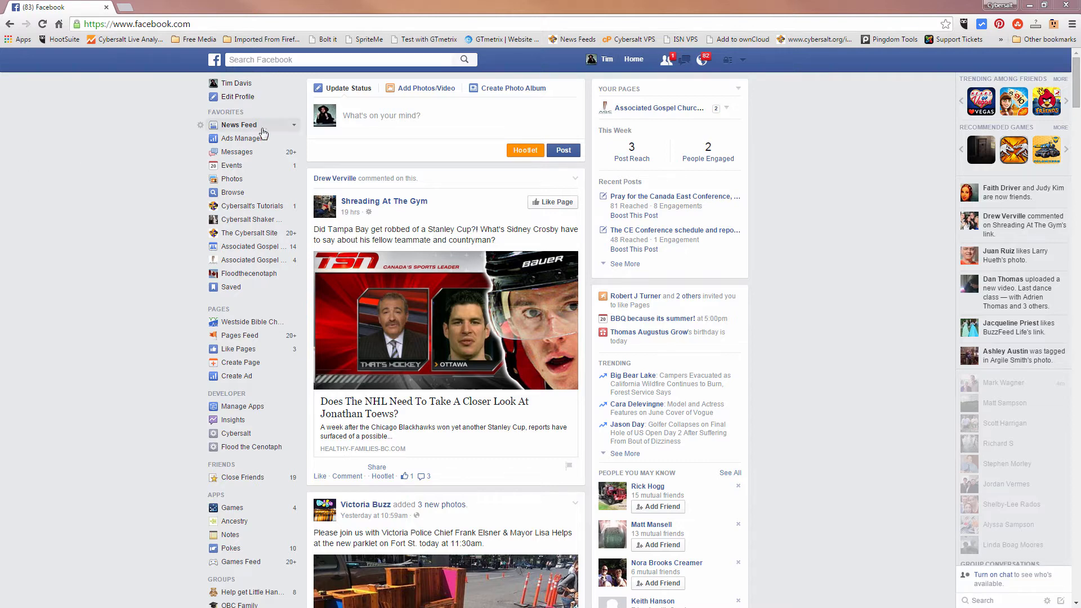
Set the News Feed sorting to Most Recent from the sidebar arrow after checking the choices twice.
left_click(293, 127)
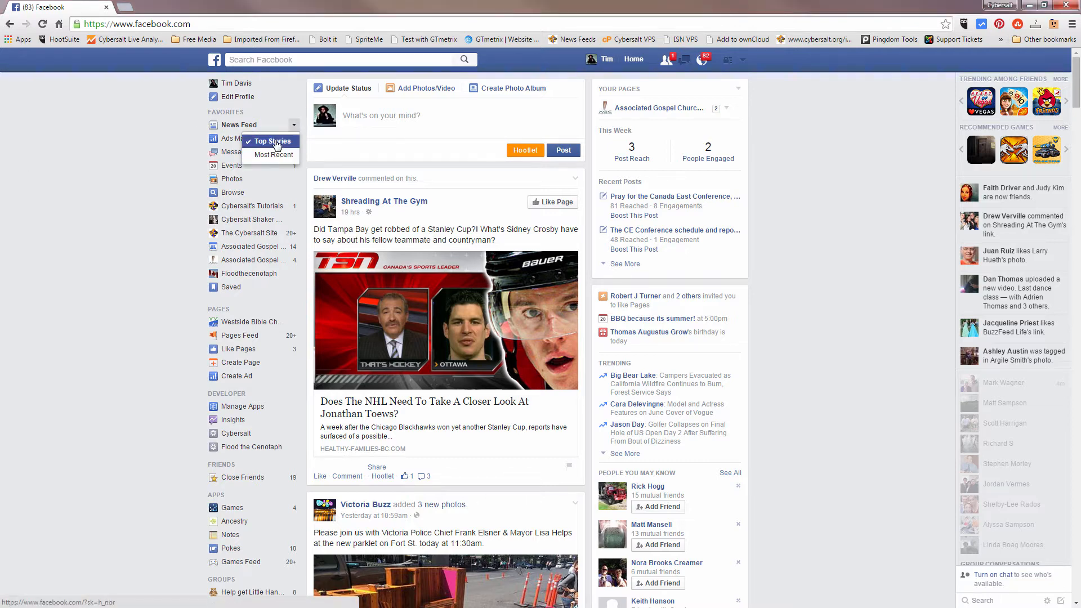
left_click(108, 141)
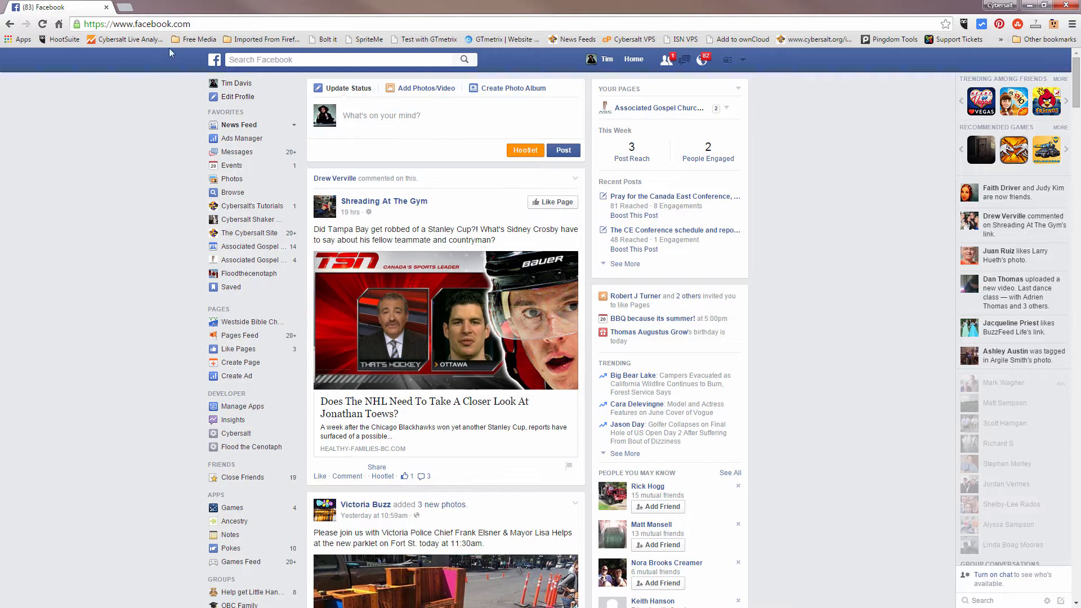
scroll(174, 201, "down", 3)
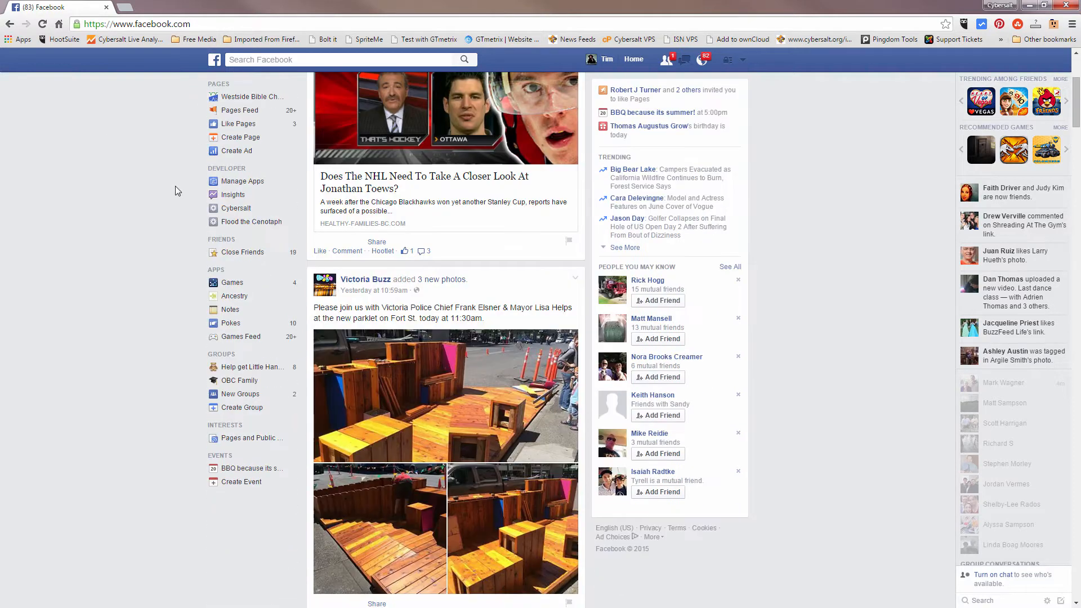
scroll(172, 200, "down", 2)
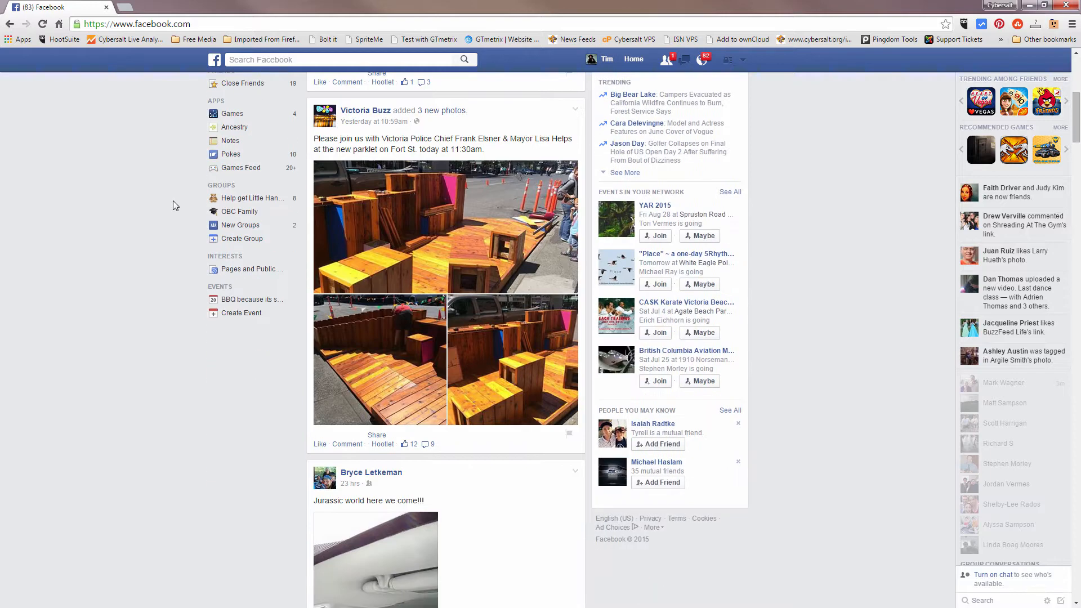
scroll(173, 200, "up", 5)
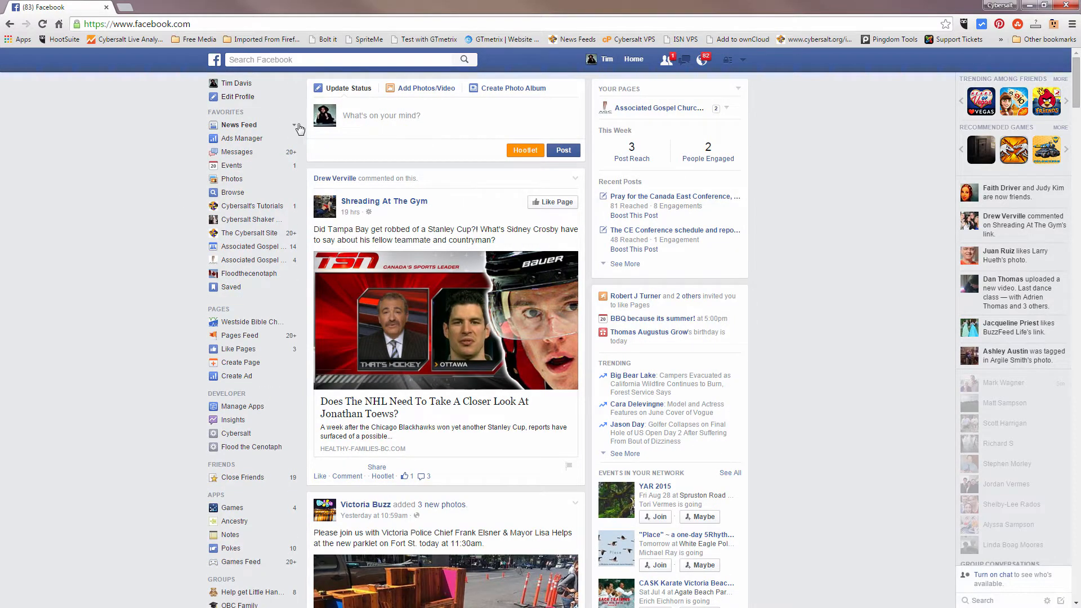
left_click(293, 125)
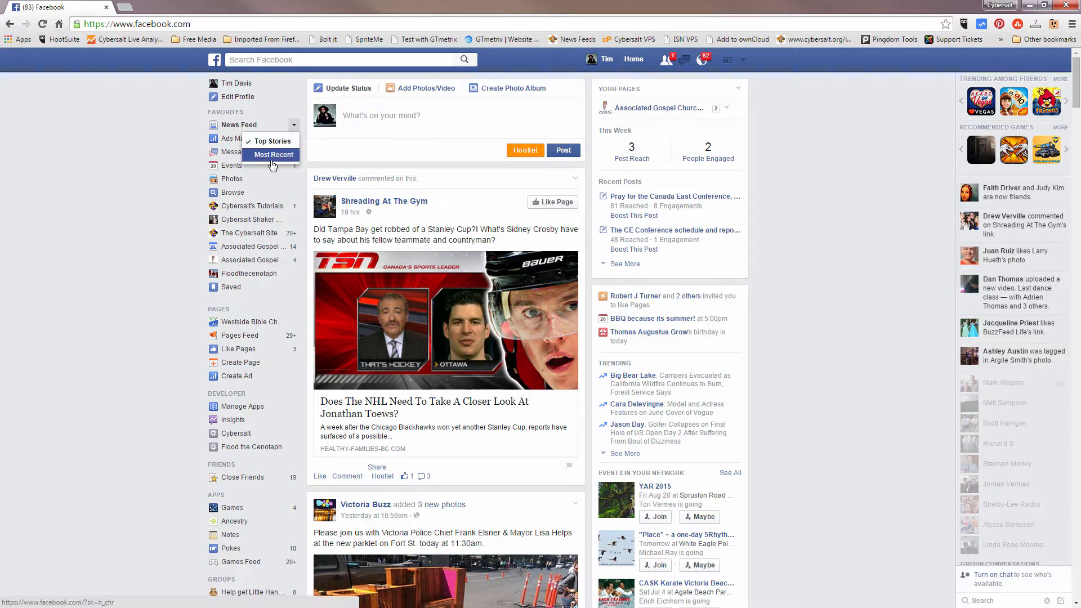
left_click(137, 129)
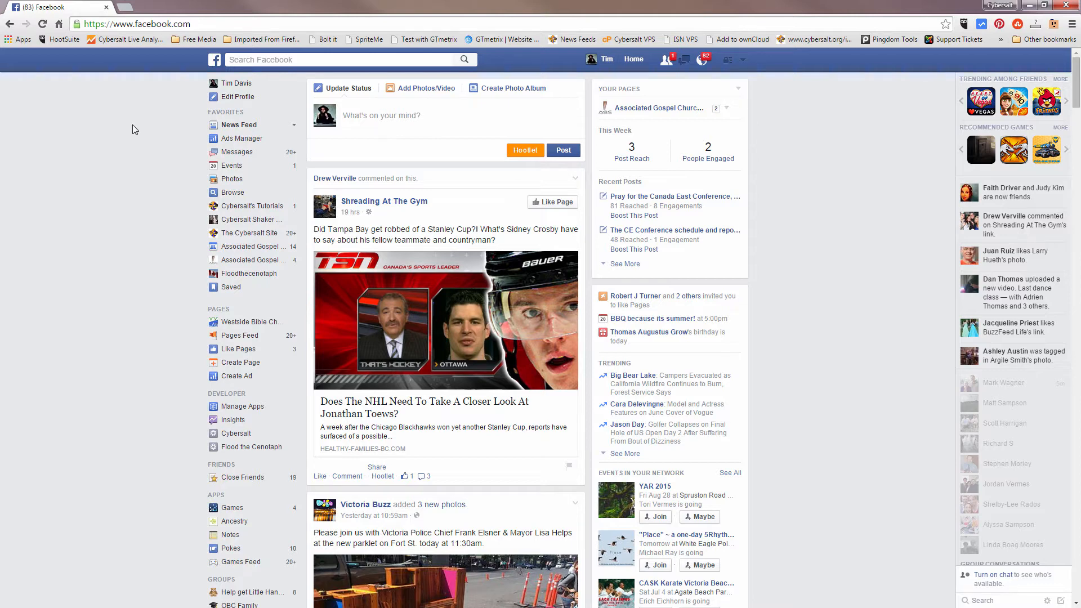
mouse_move(245, 125)
left_click(293, 125)
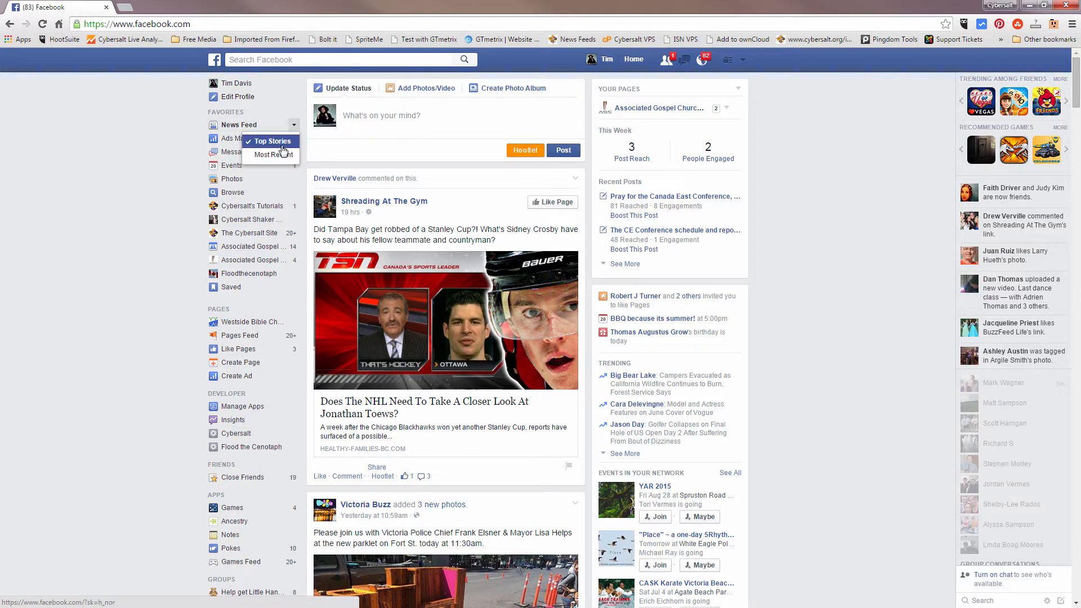
left_click(283, 158)
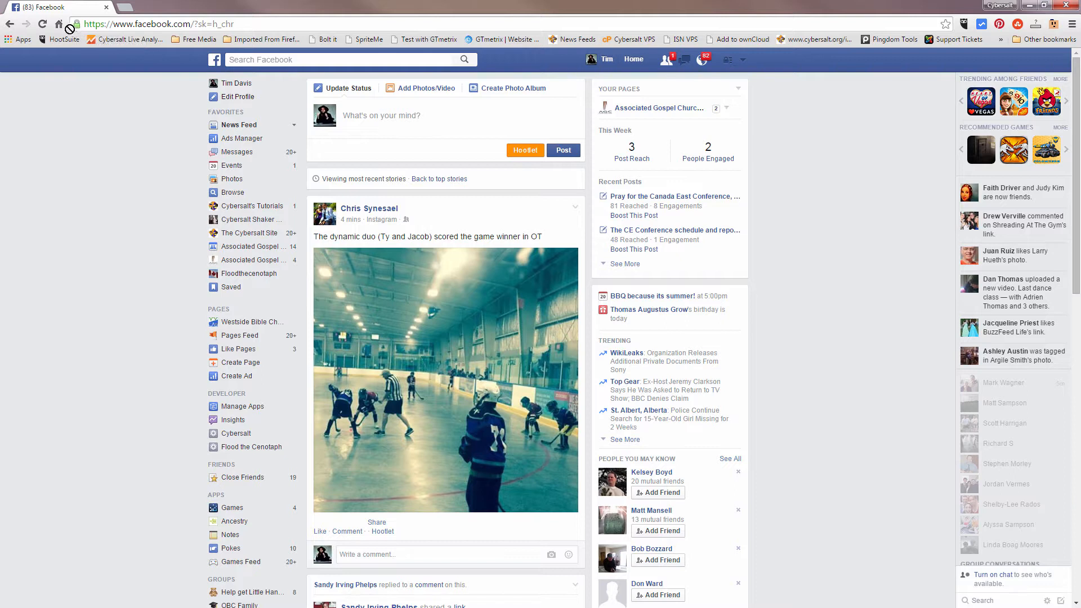
Bookmark the Most Recent feed page as the first shortcut after Apps on the bookmarks bar.
left_click_drag(76, 26, 36, 46)
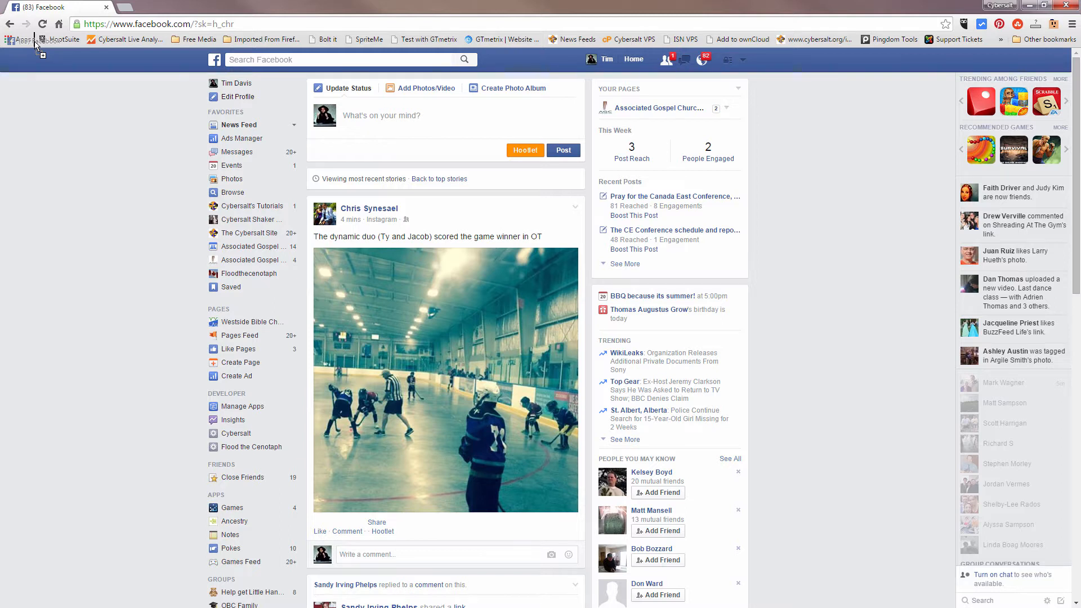
left_click_drag(37, 47, 37, 43)
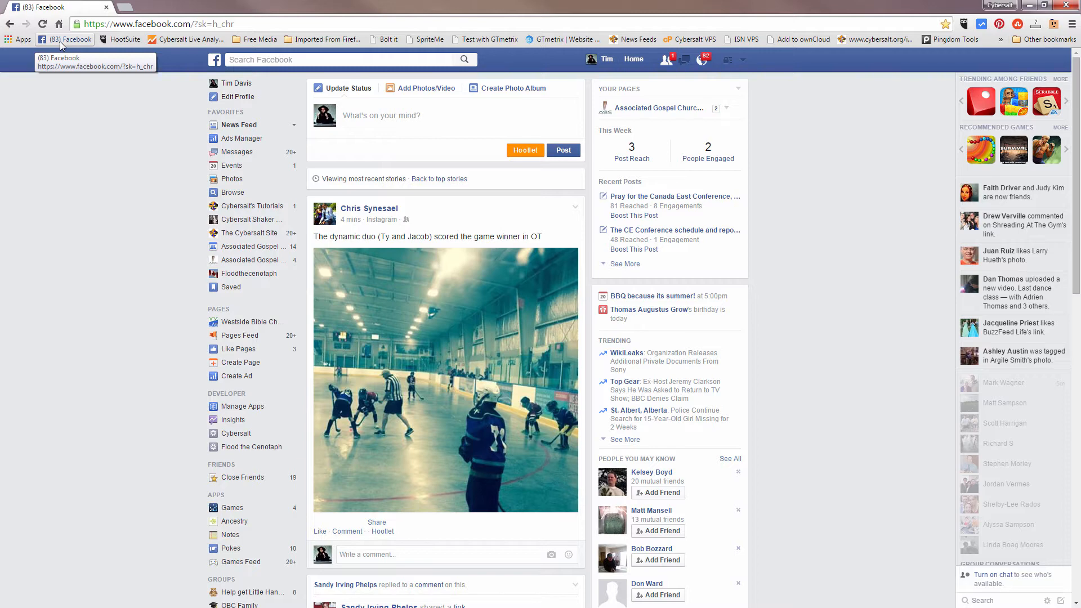
Verify the new Facebook bookmark opens the feed with Most Recent sorting active.
left_click(60, 41)
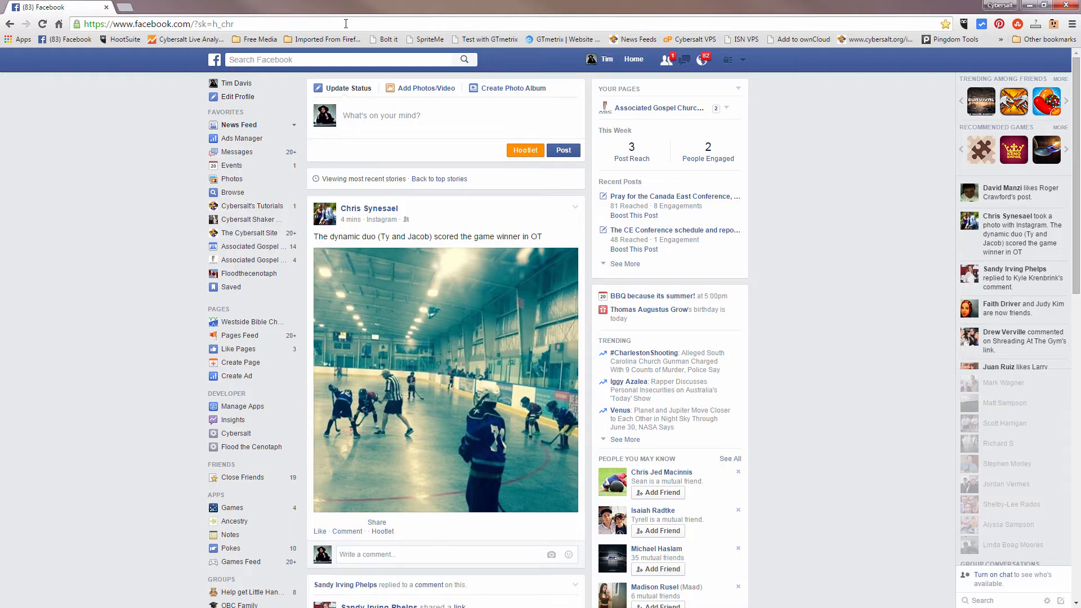
left_click(64, 40)
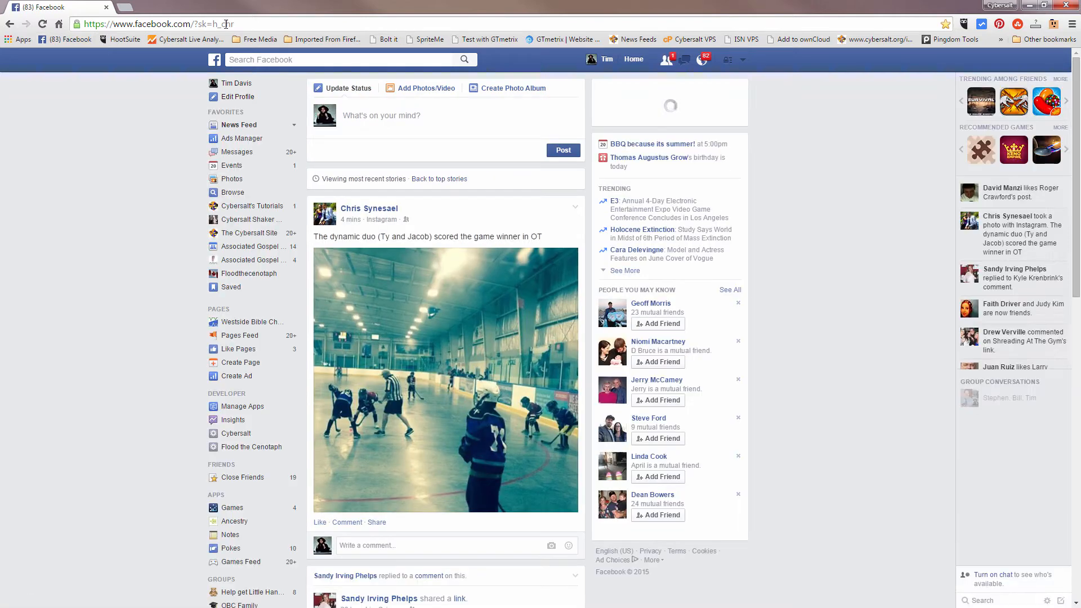
left_click(63, 41)
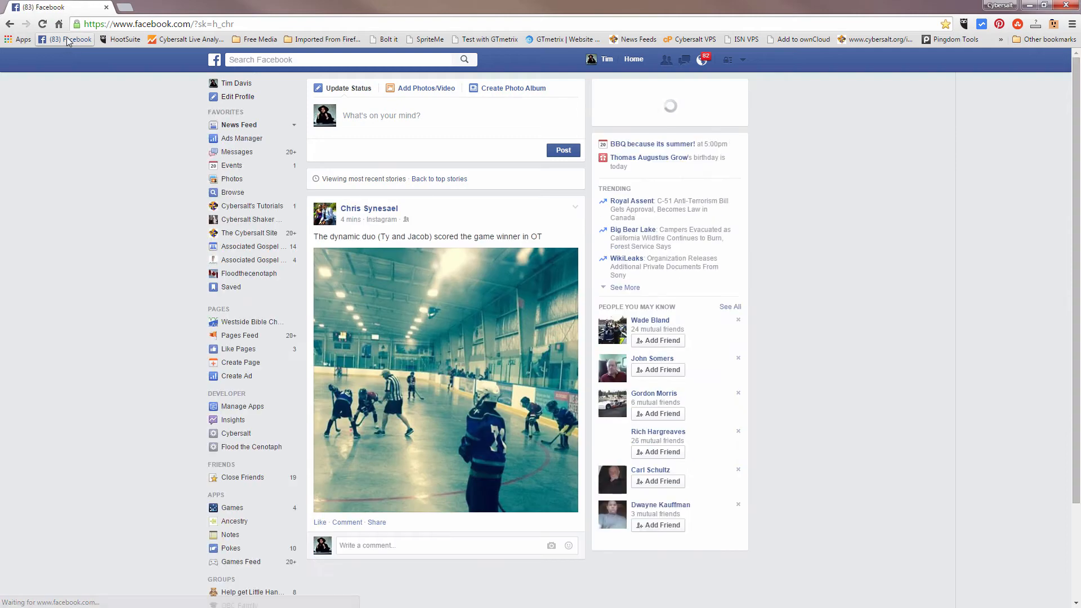
left_click(295, 125)
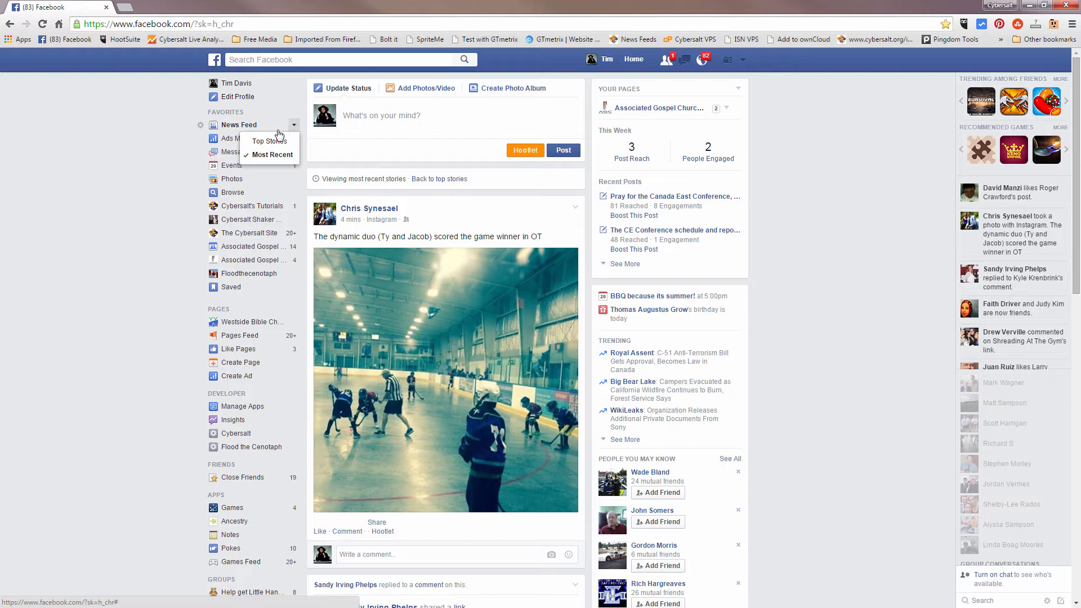
left_click(97, 160)
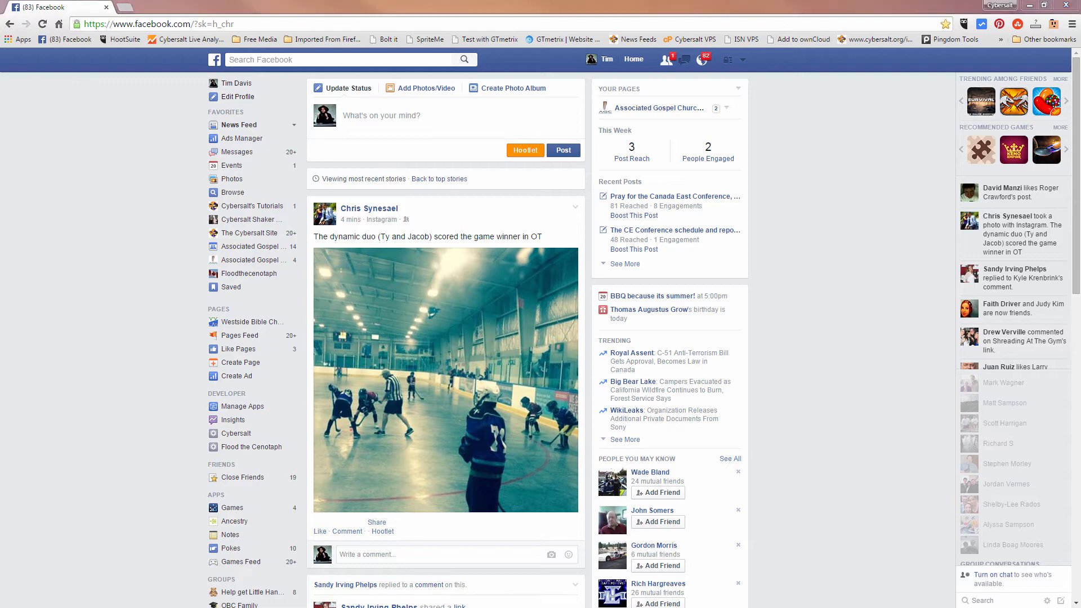
Maximize Firefox and remove the old Facebook bookmark from the bookmarks toolbar.
left_click_drag(345, 8, 610, 8)
double_click(641, 7)
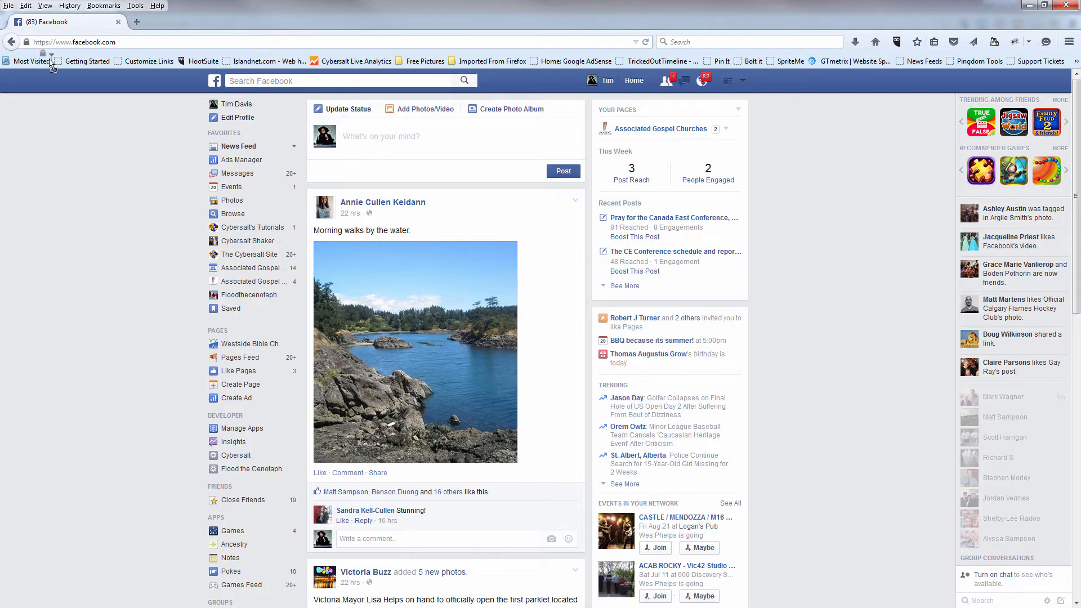
left_click_drag(52, 67, 54, 66)
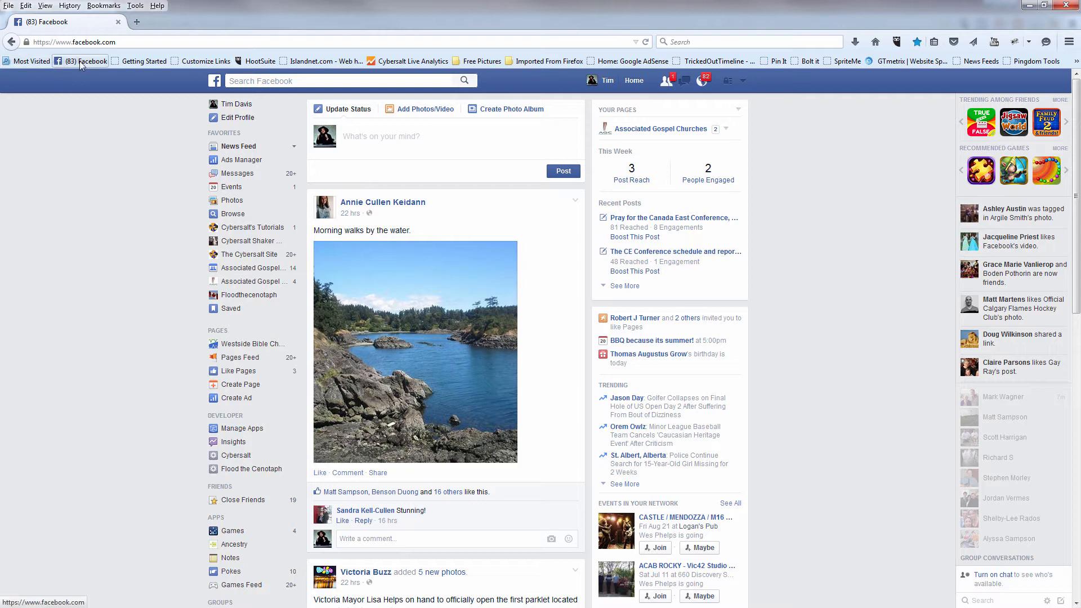
left_click(81, 65)
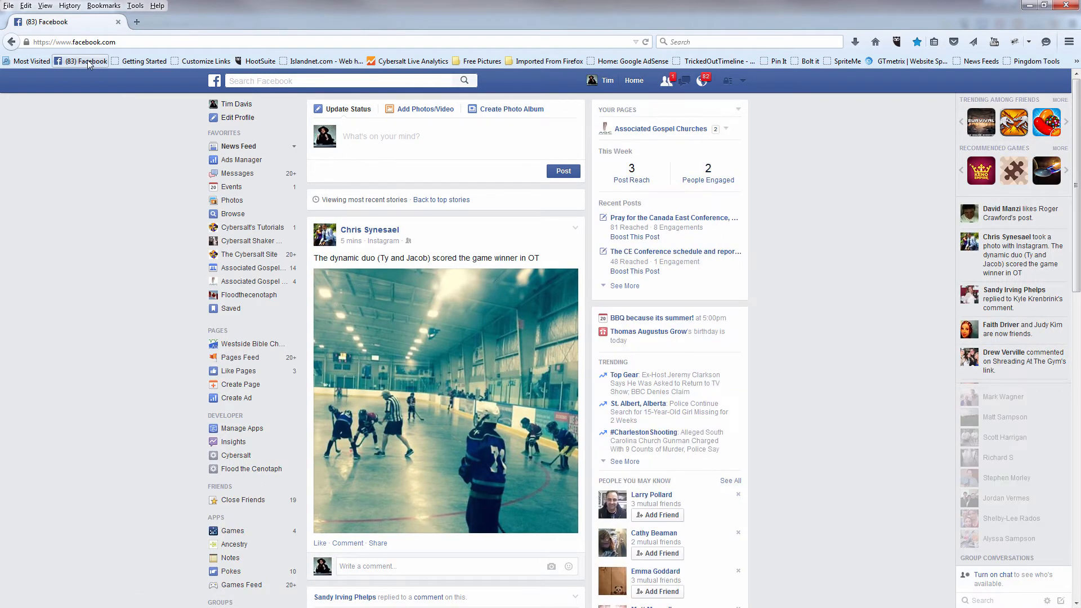
right_click(88, 64)
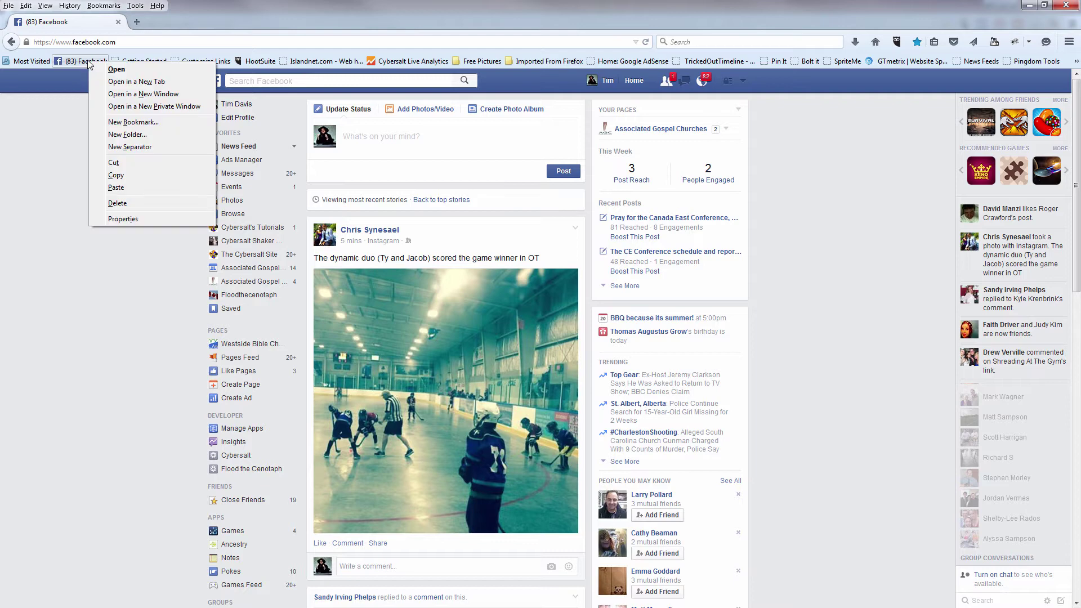
left_click(133, 202)
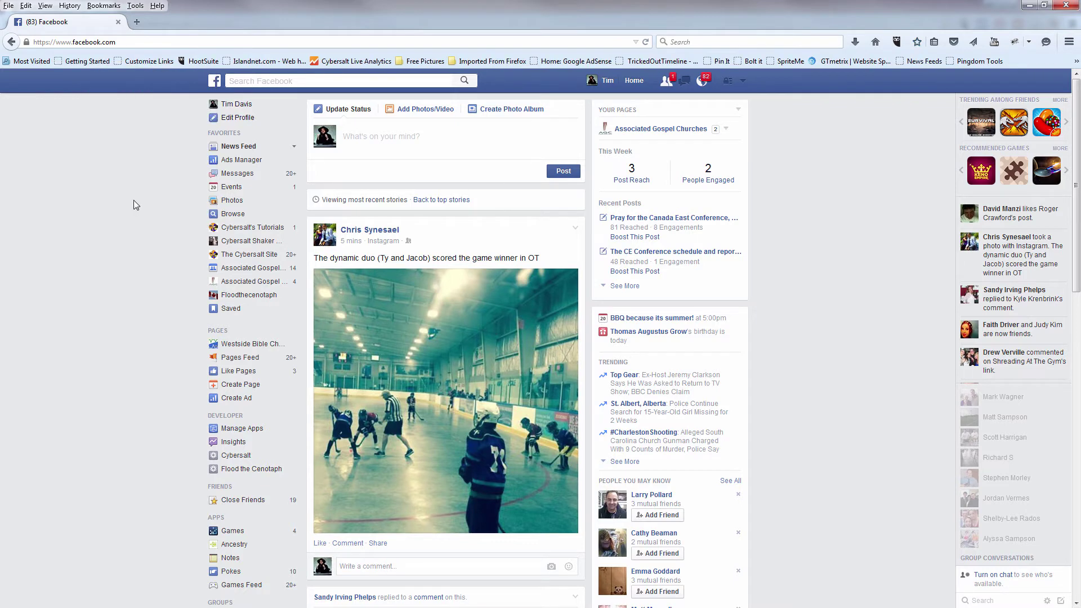
Set the feed to Most Recent and bookmark that page first on the bookmarks toolbar.
left_click(294, 148)
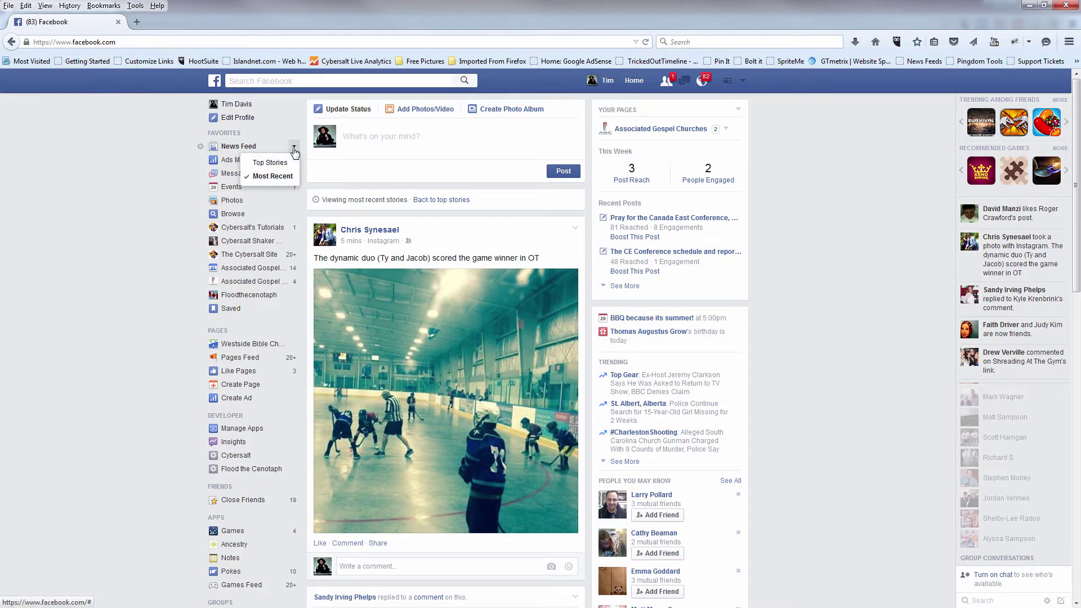
left_click(279, 176)
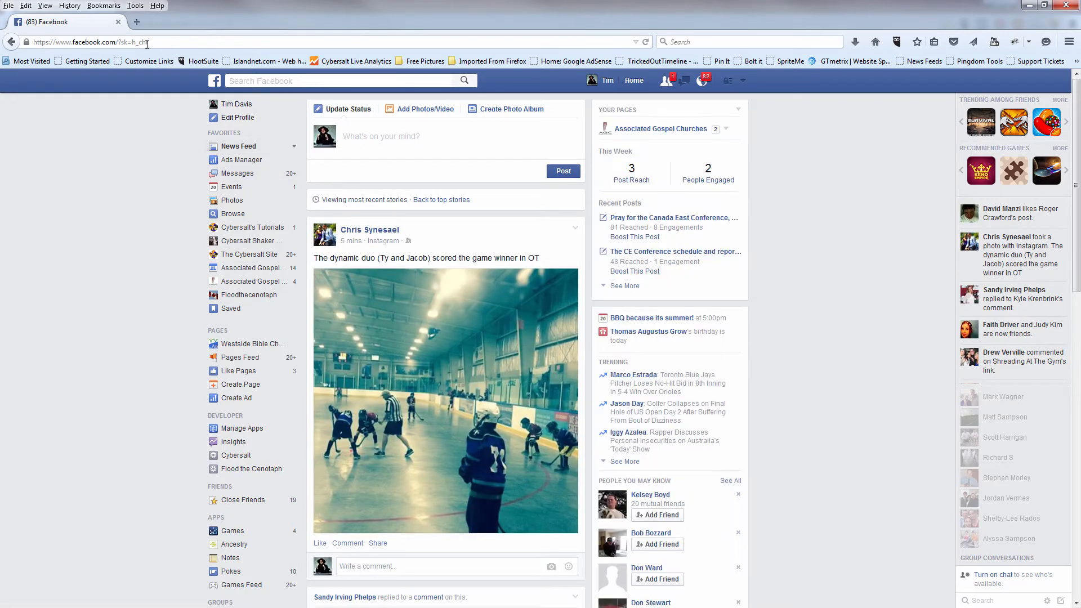
left_click_drag(26, 42, 51, 64)
left_click(76, 59)
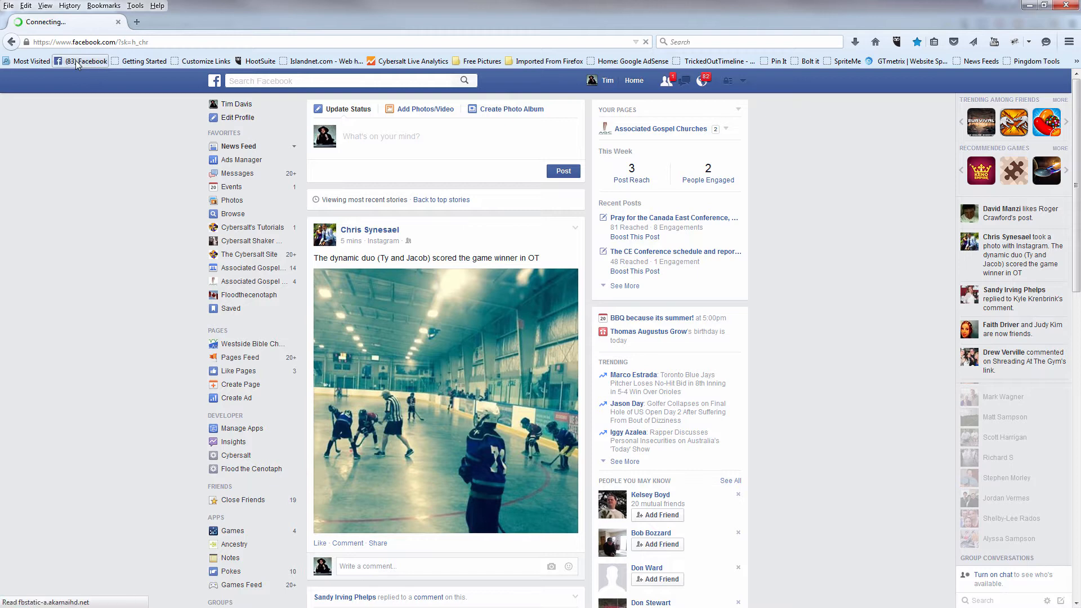
Rename the bookmark in its Properties from '(83) Facebook' to 'Facebook' and save.
right_click(74, 62)
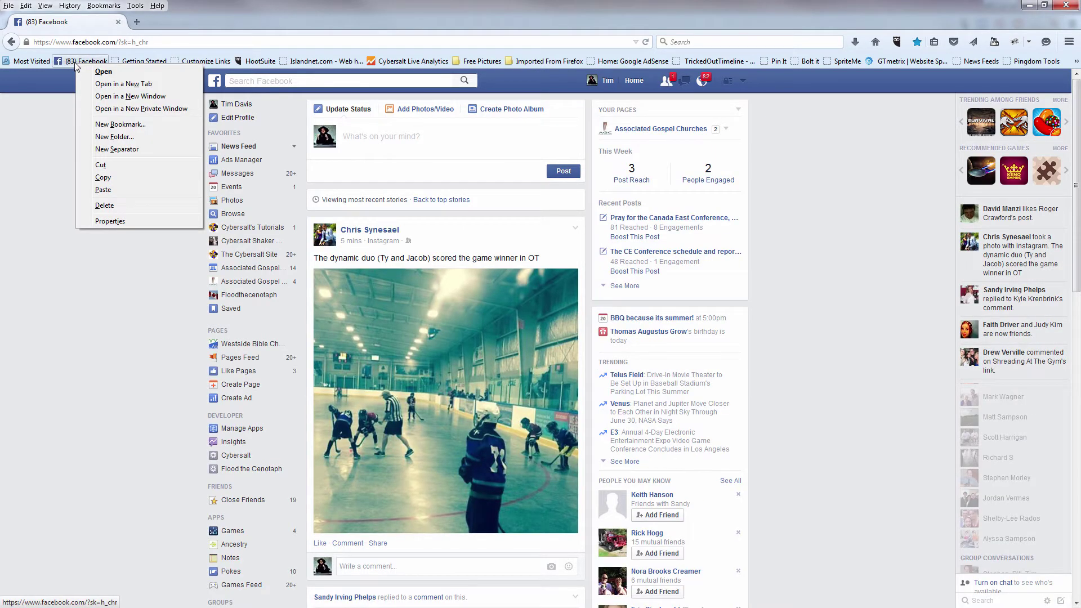
key("Escape")
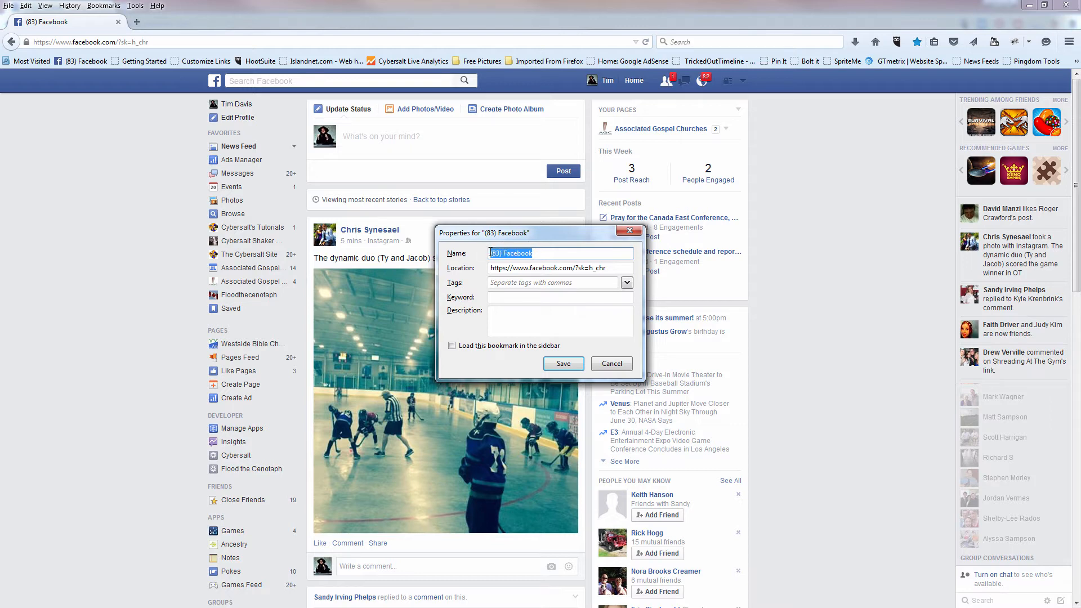
left_click(504, 252)
key("BackSpace")
key("BackSpace")
key("BackSpace")
key("BackSpace")
key("BackSpace")
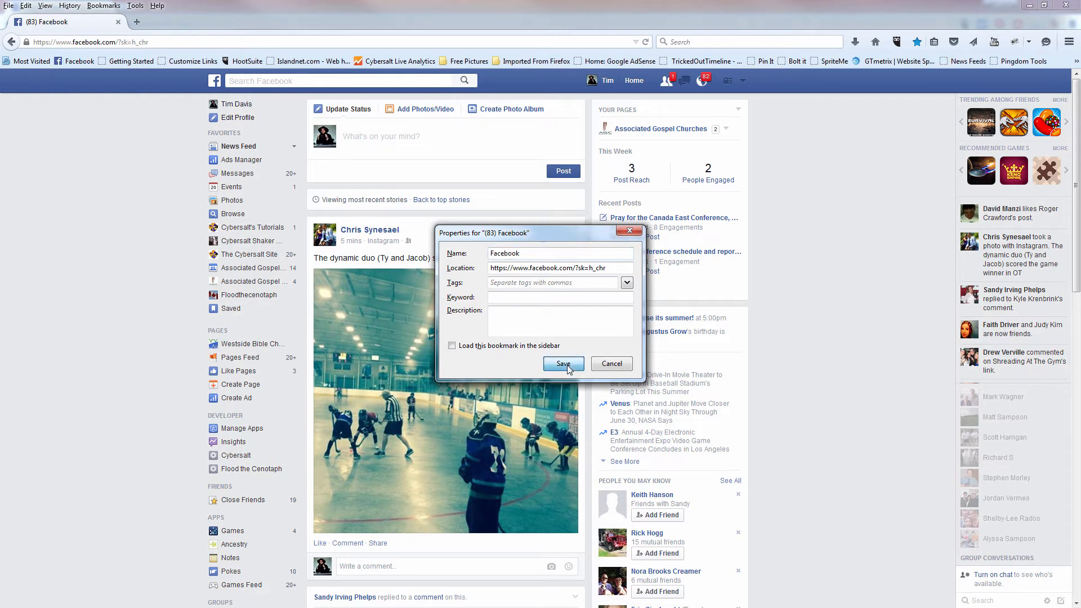
left_click(562, 364)
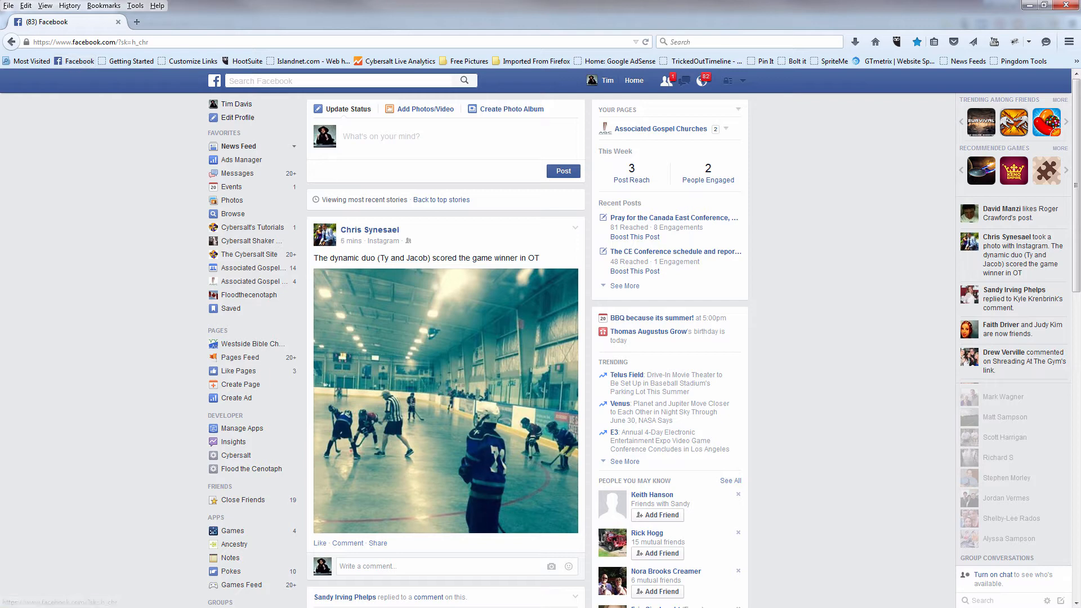
Switch to Internet Explorer, maximize it and check the toolbars via View > Toolbars.
key("alt+Tab")
left_click_drag(353, 19, 590, 7)
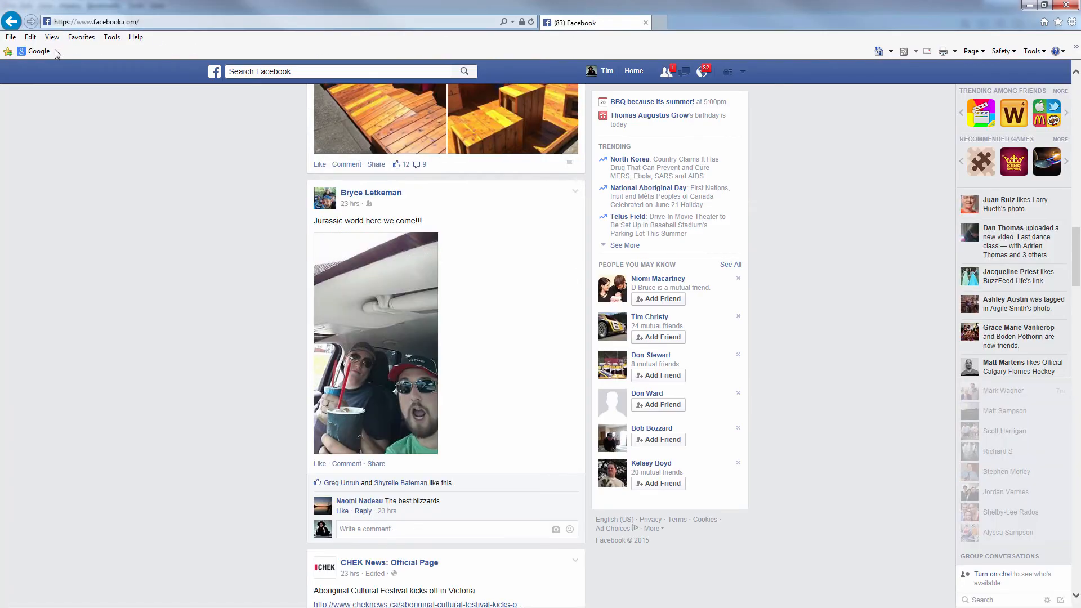
left_click(51, 38)
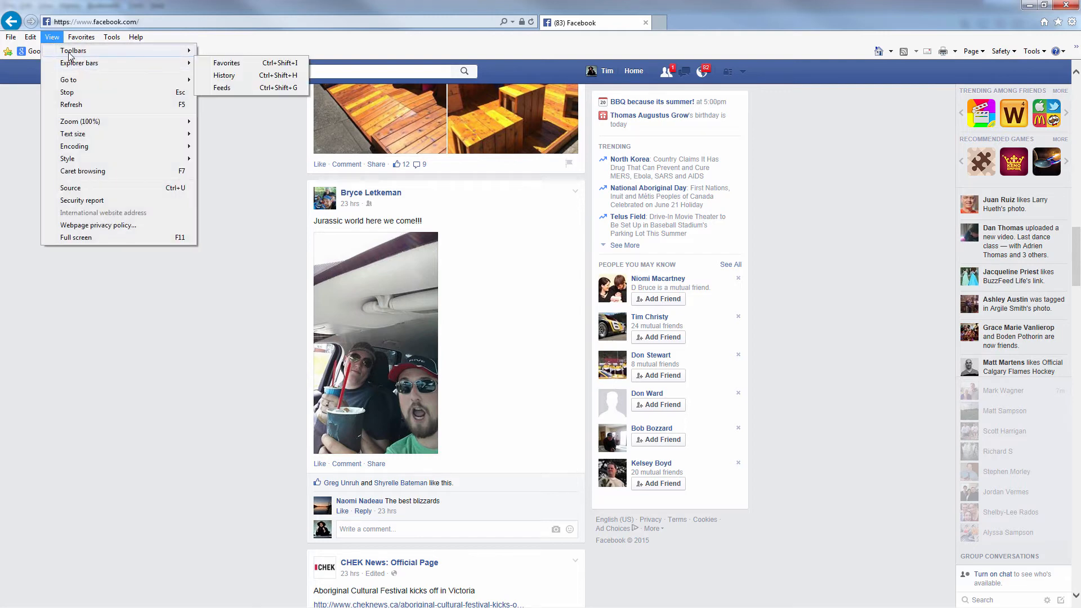
mouse_move(74, 51)
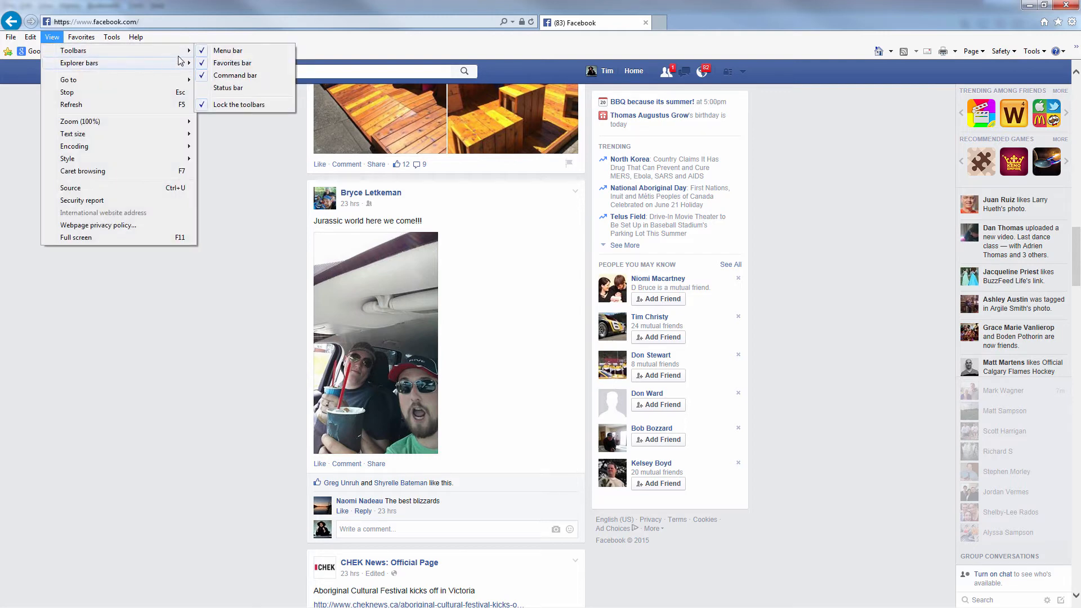
left_click(183, 19)
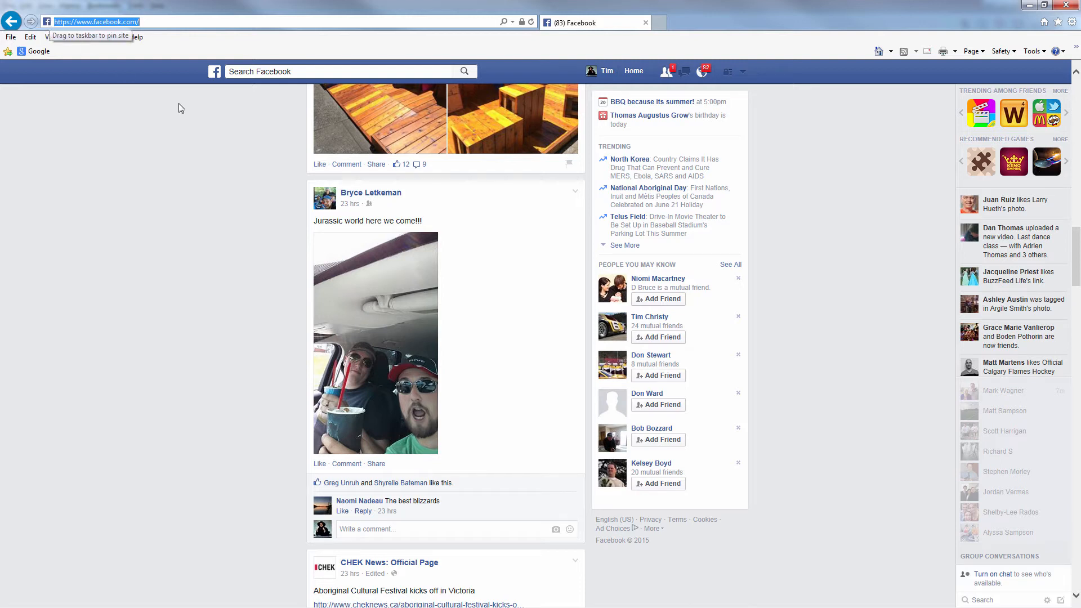
Set the feed to Most Recent and drag that page onto the Favorites bar as the first shortcut.
left_click(236, 131)
scroll(236, 128, "up", 10)
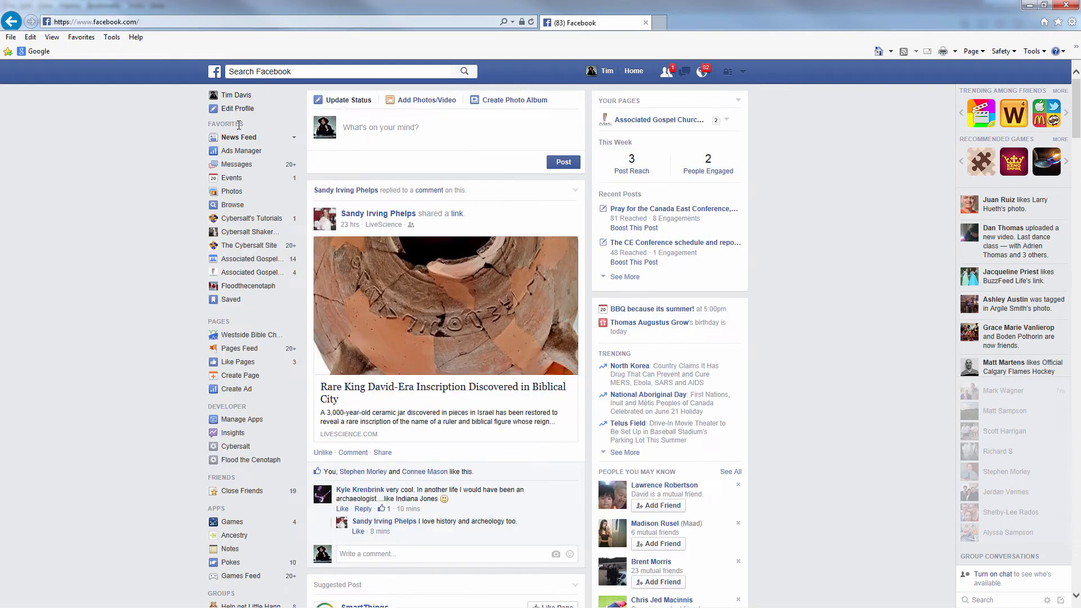
left_click(294, 139)
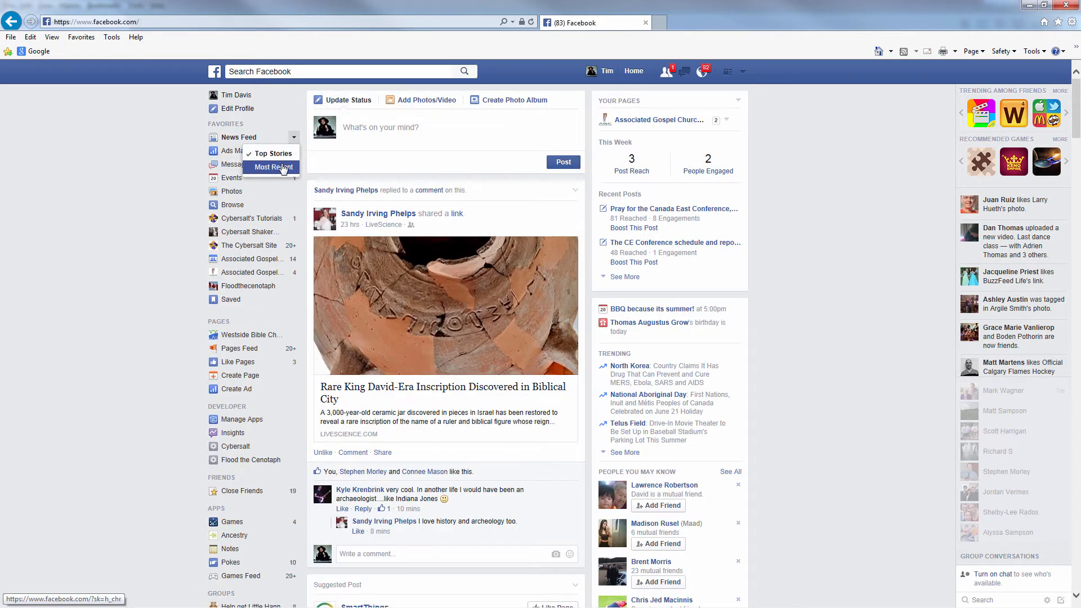
left_click(283, 168)
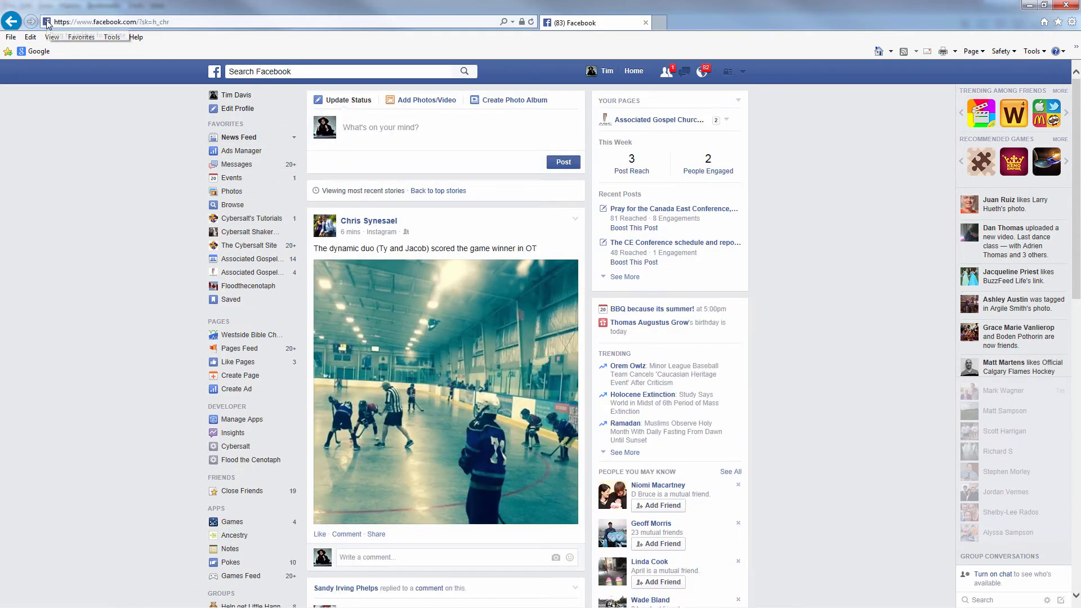
left_click_drag(47, 25, 38, 51)
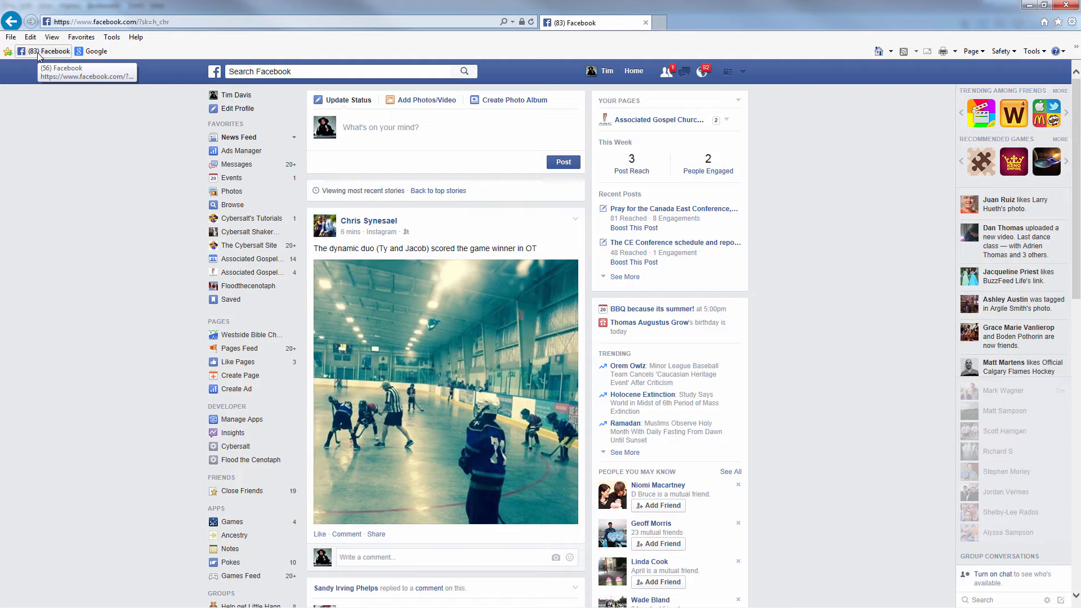
Rename the favorite in its Properties General tab from '(83) Facebook' to 'Facebook'.
right_click(38, 56)
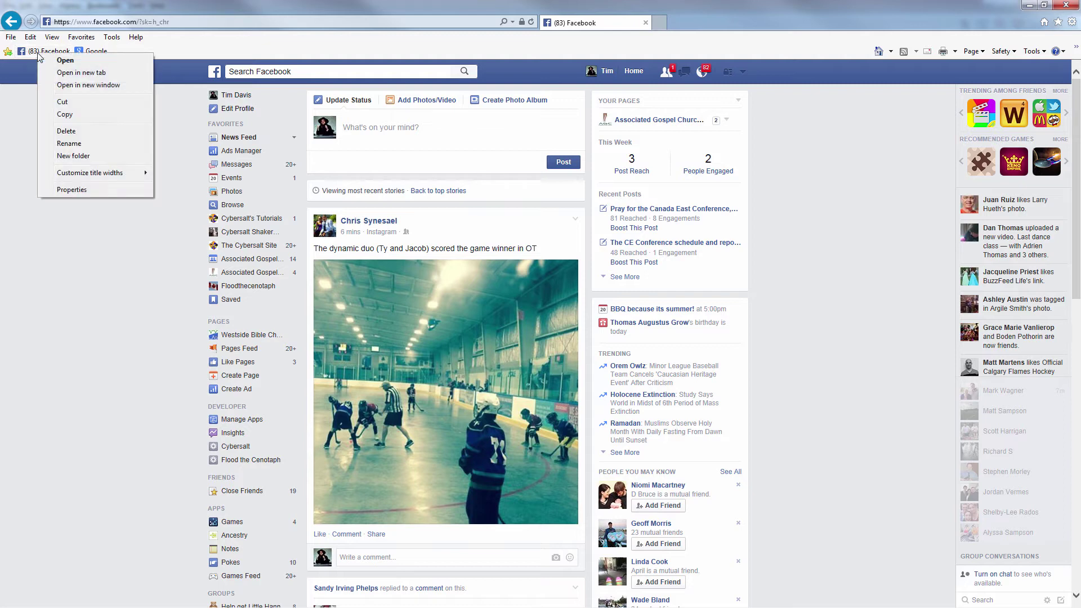
left_click(72, 189)
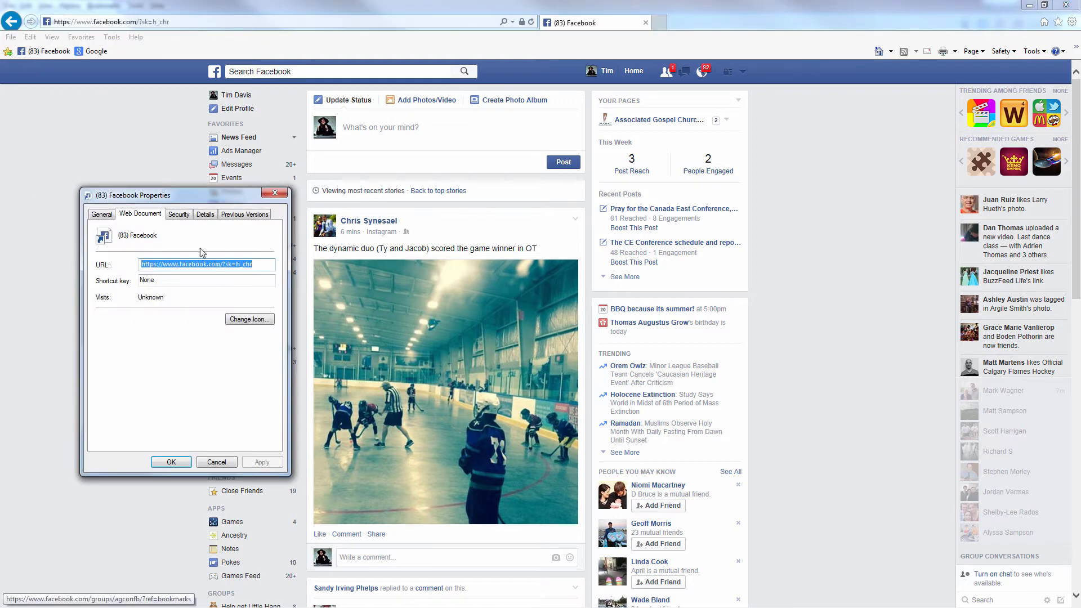
left_click(102, 215)
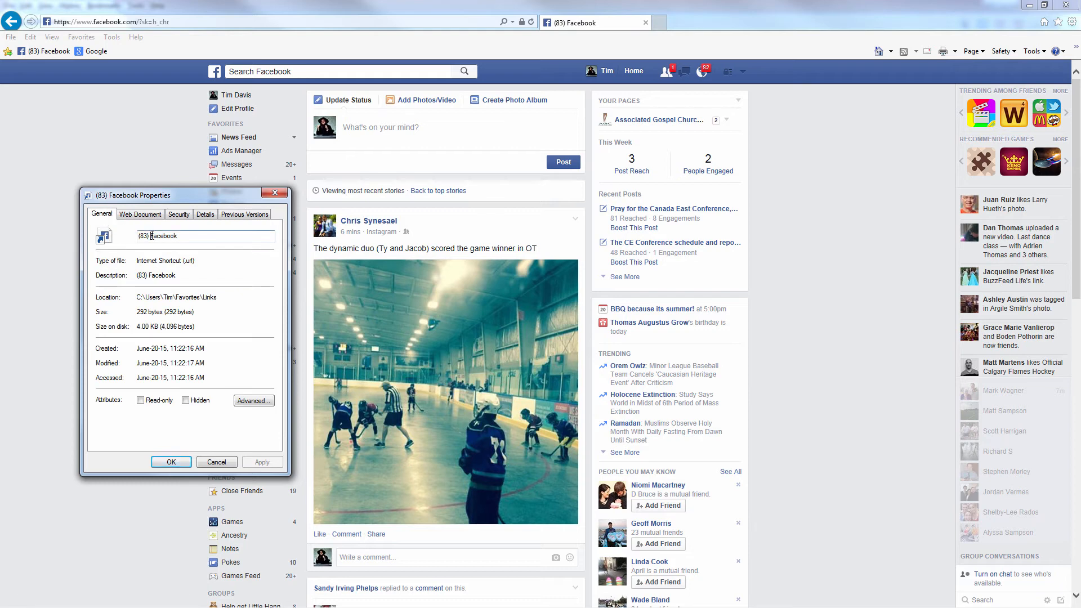
left_click(171, 461)
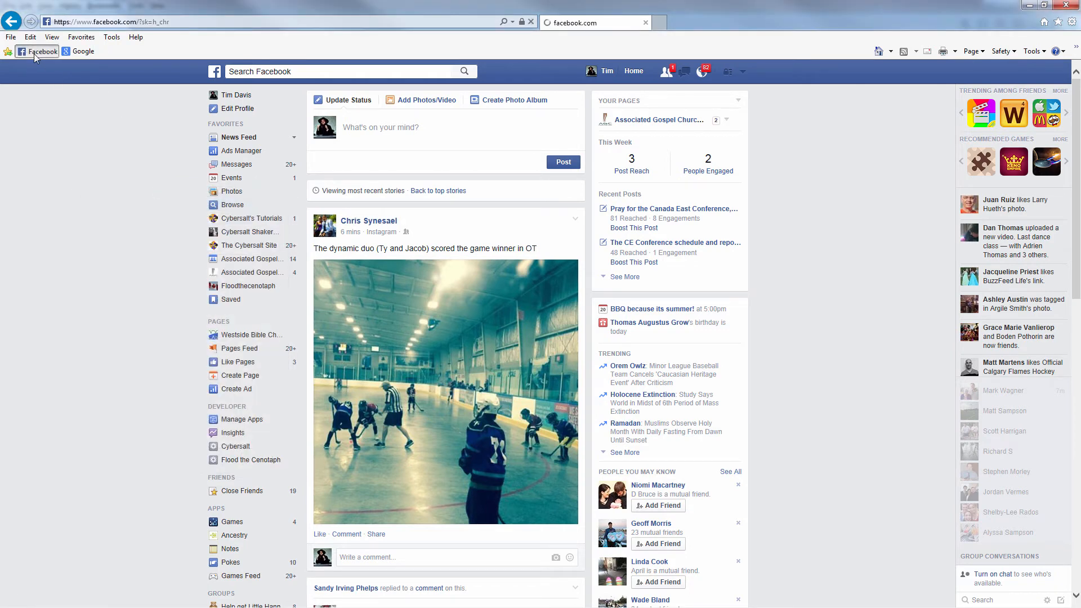